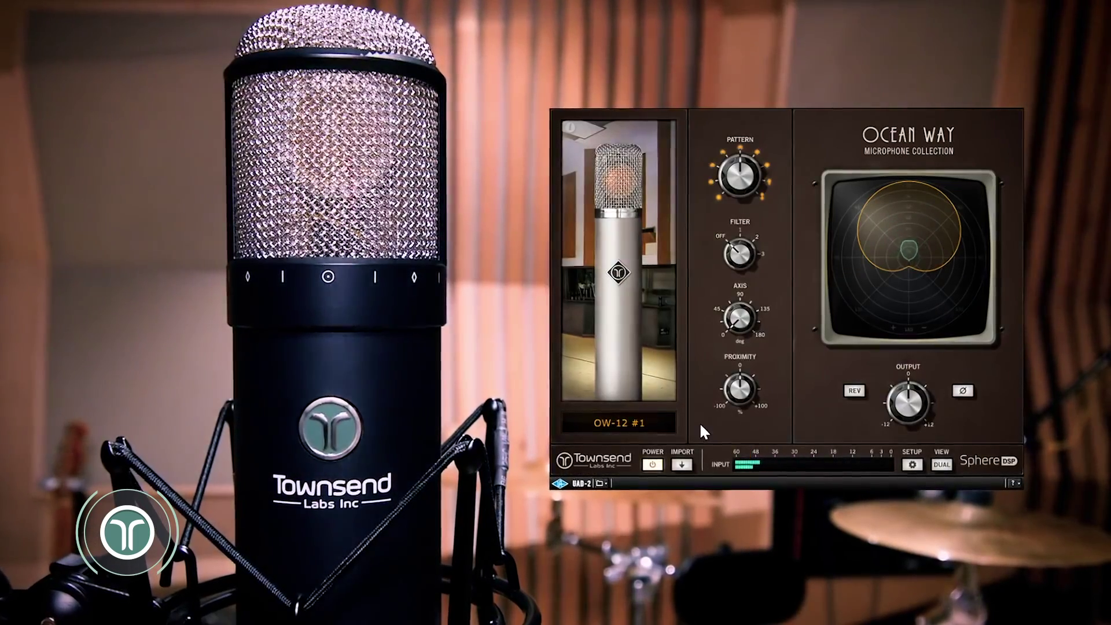
# Switch the Ocean Way mic model from OW-12 #1 to the OW-49 large condenser.
pyautogui.click(660, 419)
pyautogui.click(699, 473)
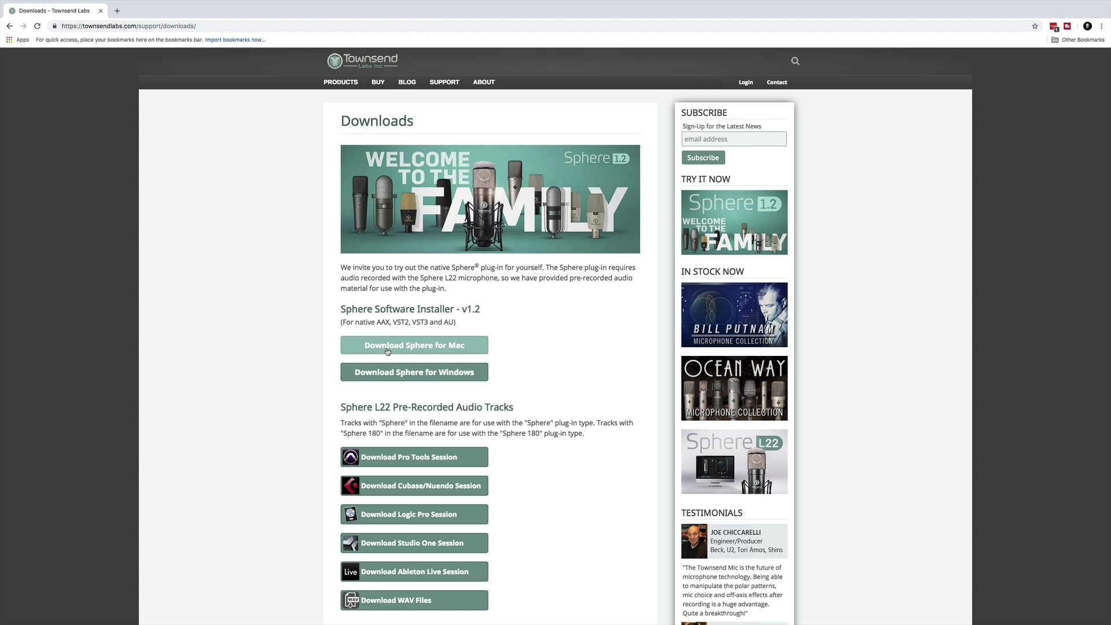
# Scroll the Townsend Labs Downloads page to the Sphere installer and session download buttons.
pyautogui.scroll(-5, 387, 352)
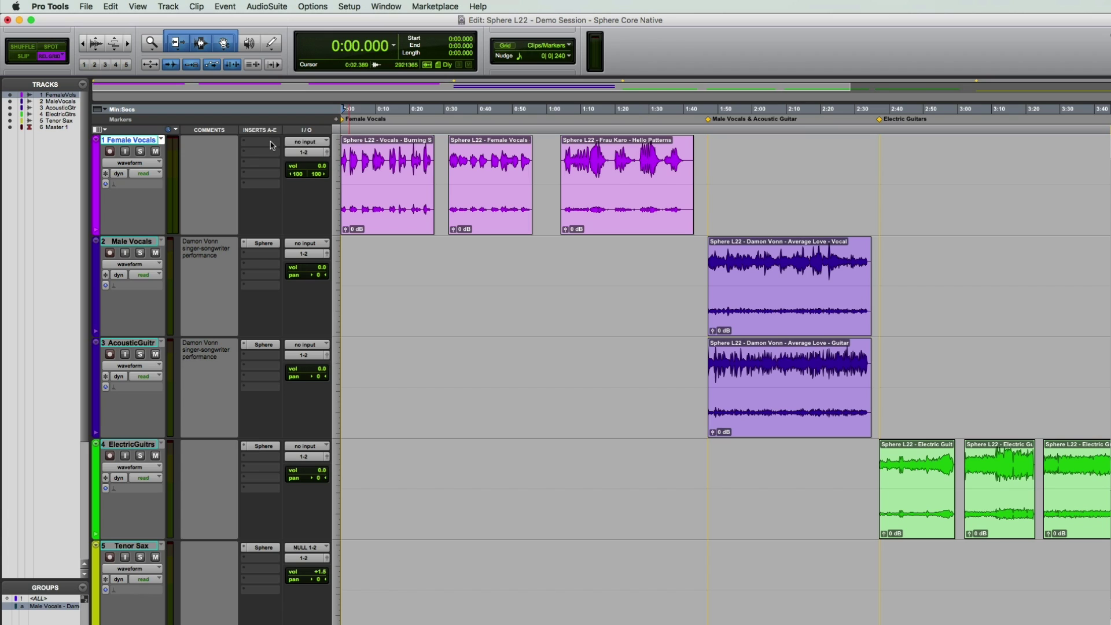
pyautogui.click(271, 145)
# Insert Townsend Labs Sphere (stereo/mono) from Sound Field on the Female Vocals track.
pyautogui.moveTo(302, 165)
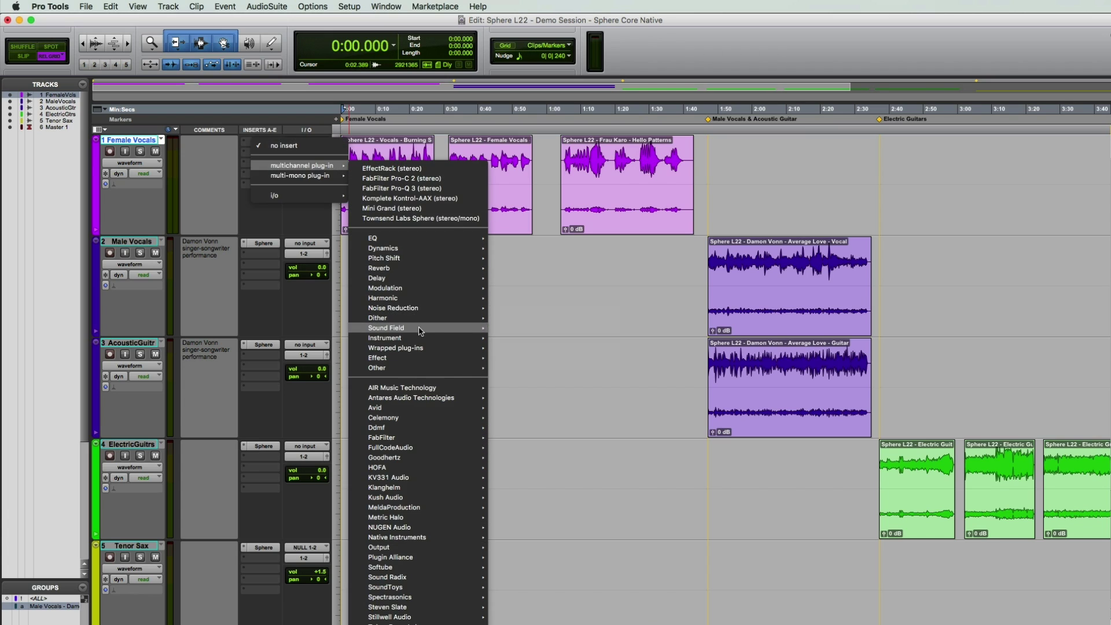
pyautogui.moveTo(421, 331)
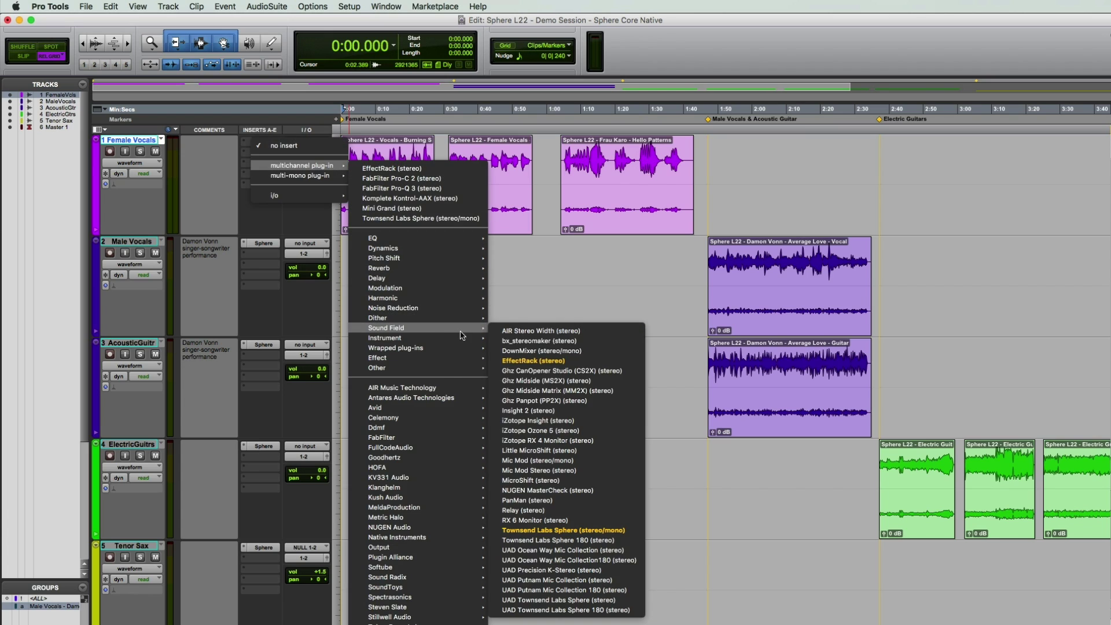
pyautogui.click(586, 531)
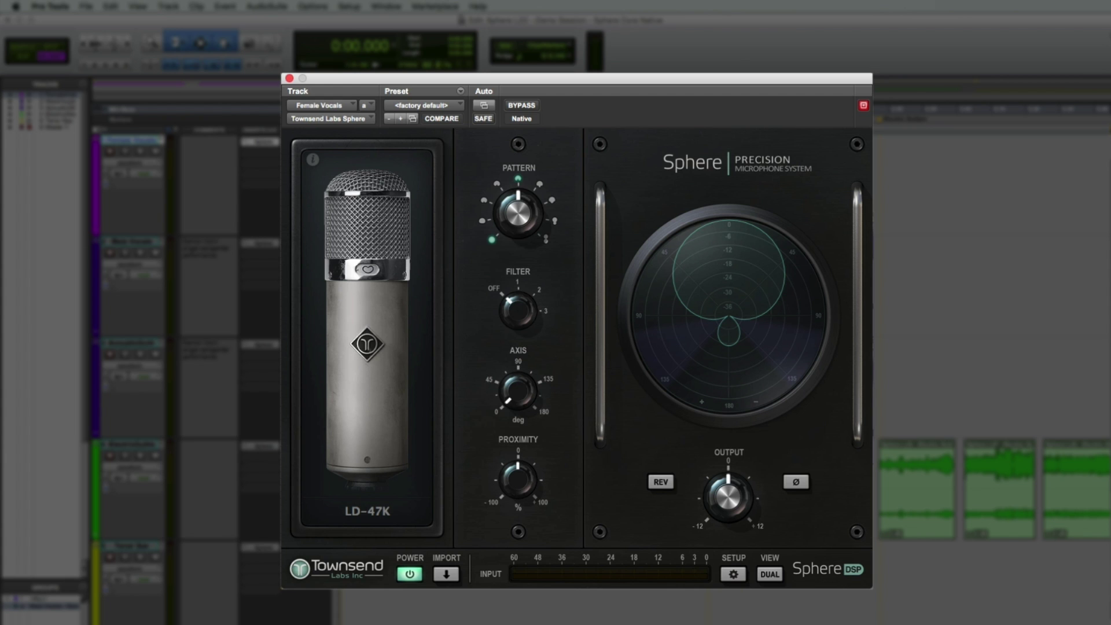
# Step Sphere's mic model through LD-49K, LD-67, LD-87, LD-12 and LD-251, ending on LD-12.
pyautogui.click(419, 360)
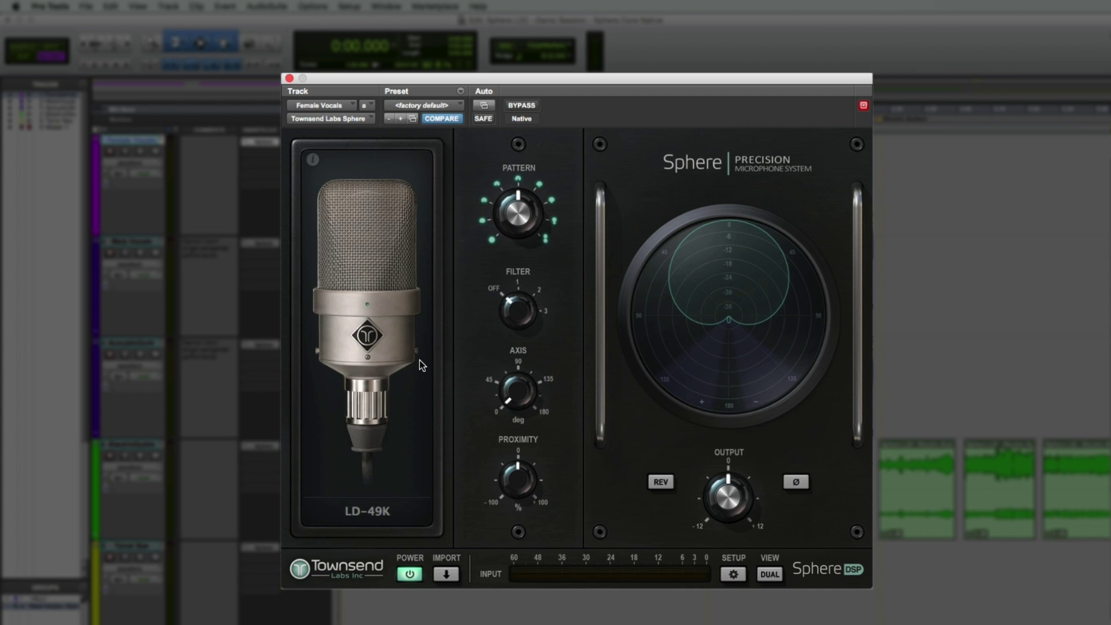
pyautogui.click(419, 360)
pyautogui.click(419, 360)
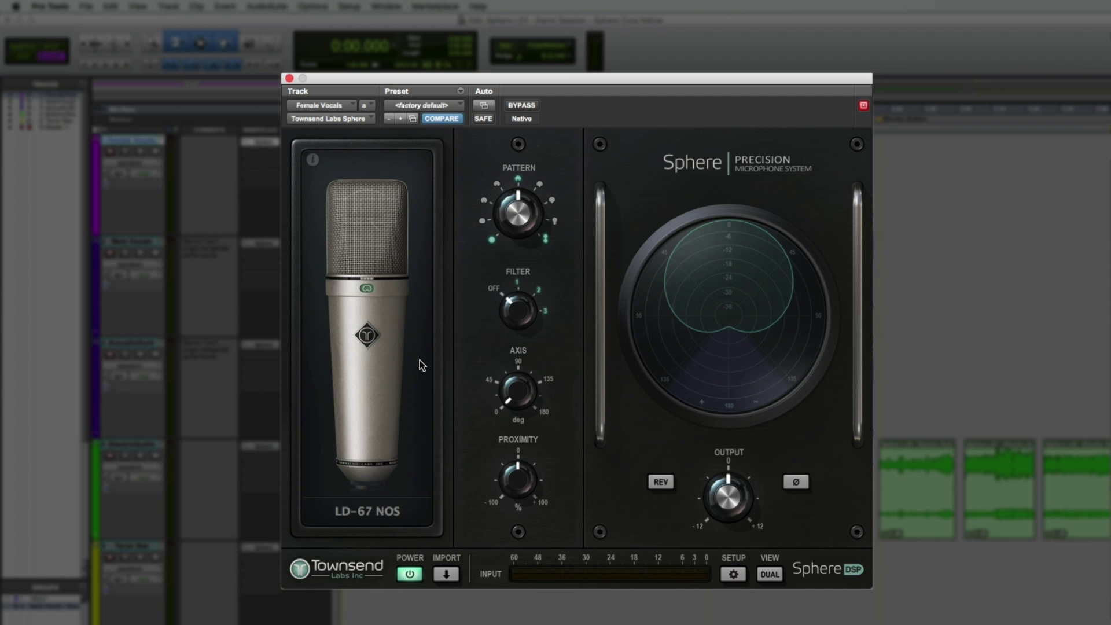
pyautogui.click(420, 360)
pyautogui.click(419, 360)
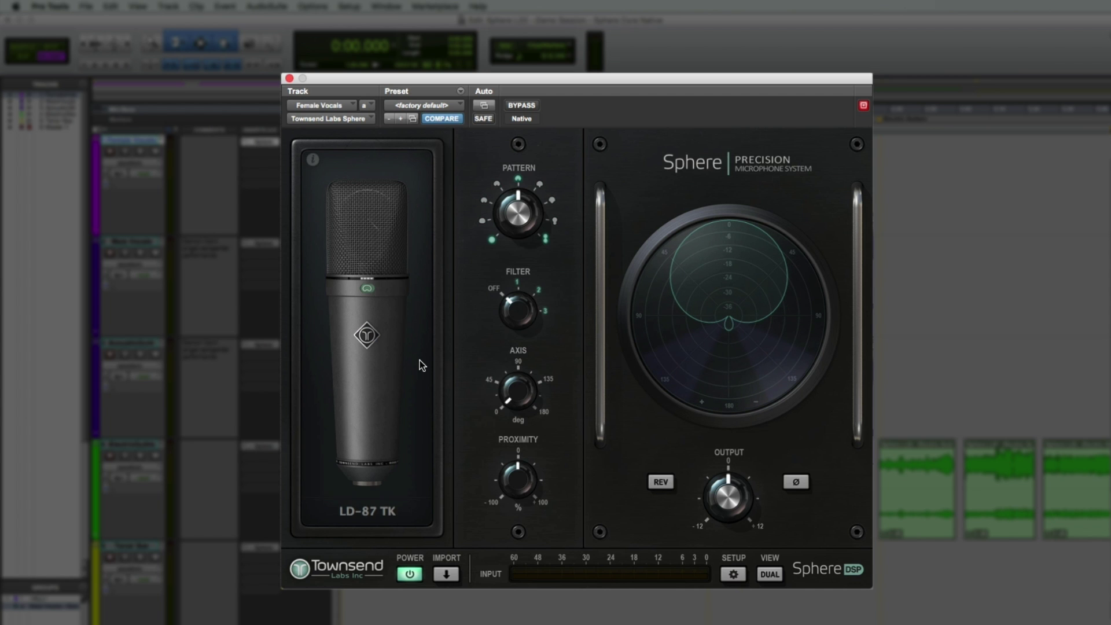
pyautogui.click(419, 365)
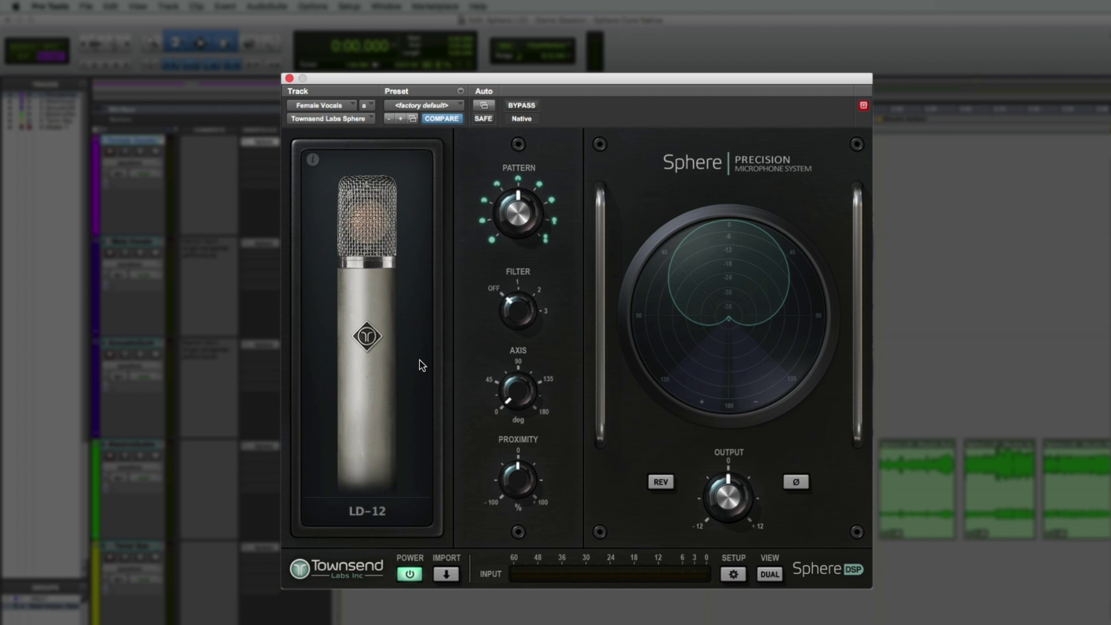
pyautogui.click(420, 360)
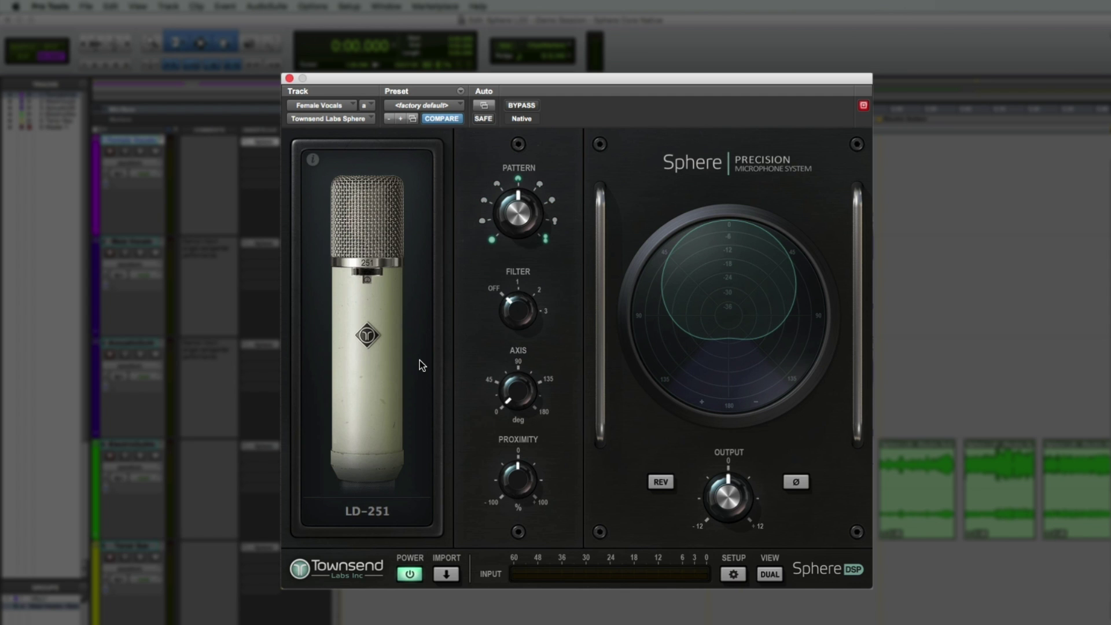
pyautogui.click(419, 360)
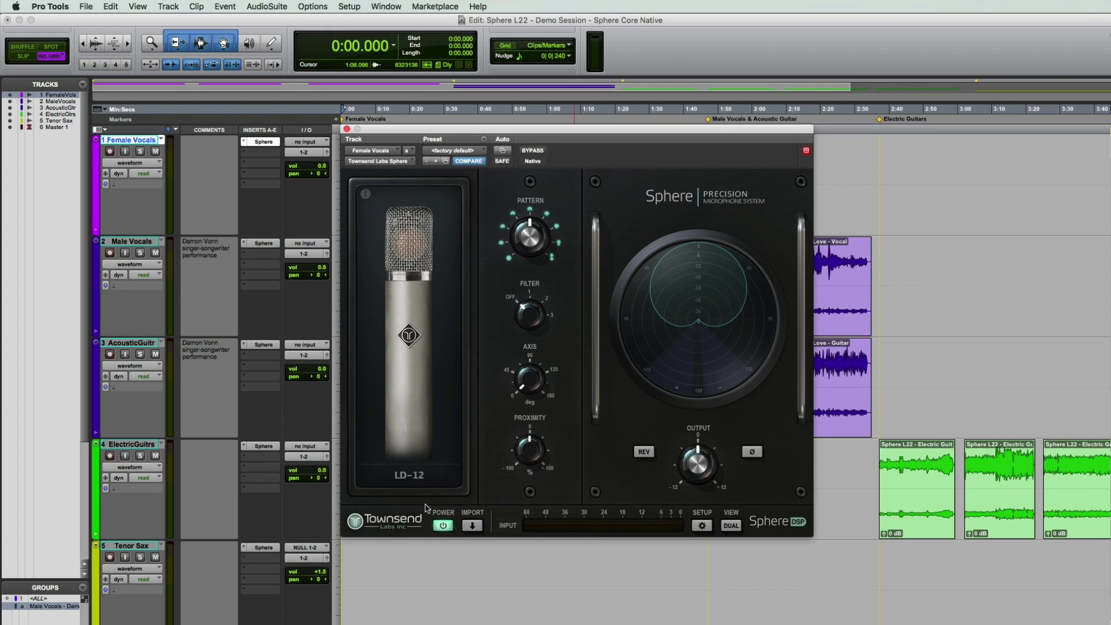
pyautogui.click(419, 475)
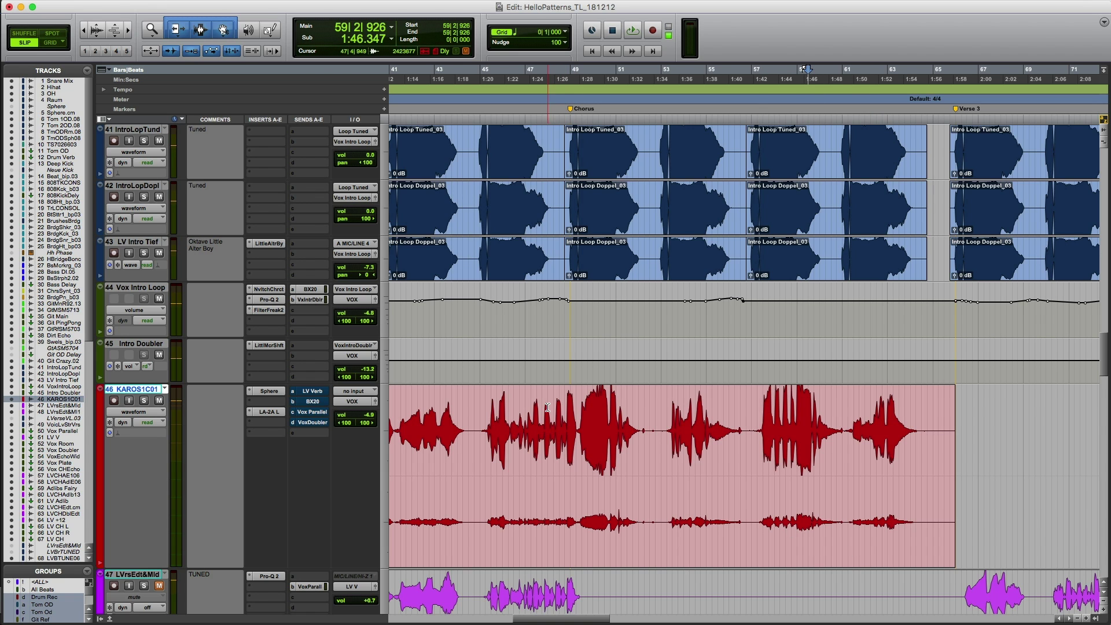
# Select the KAROS1C01 vocal clip from bar 49 almost to its end.
pyautogui.moveTo(578, 407); pyautogui.dragTo(940, 422)
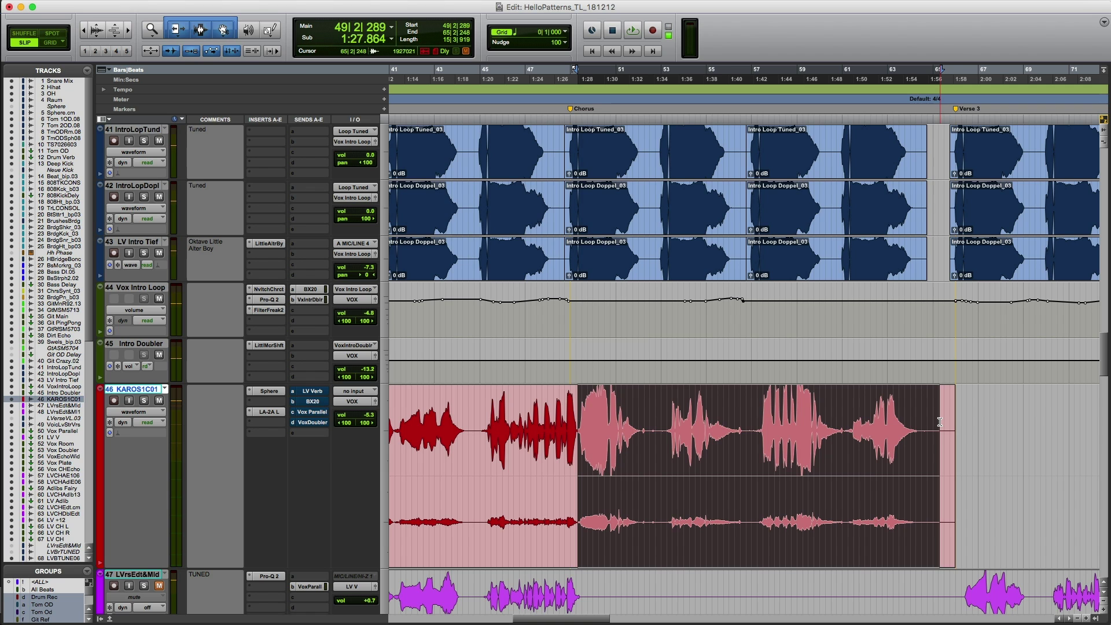
# Open Sphere on KAROS1C01, start playback and switch the mic model to LD-67.
pyautogui.click(276, 393)
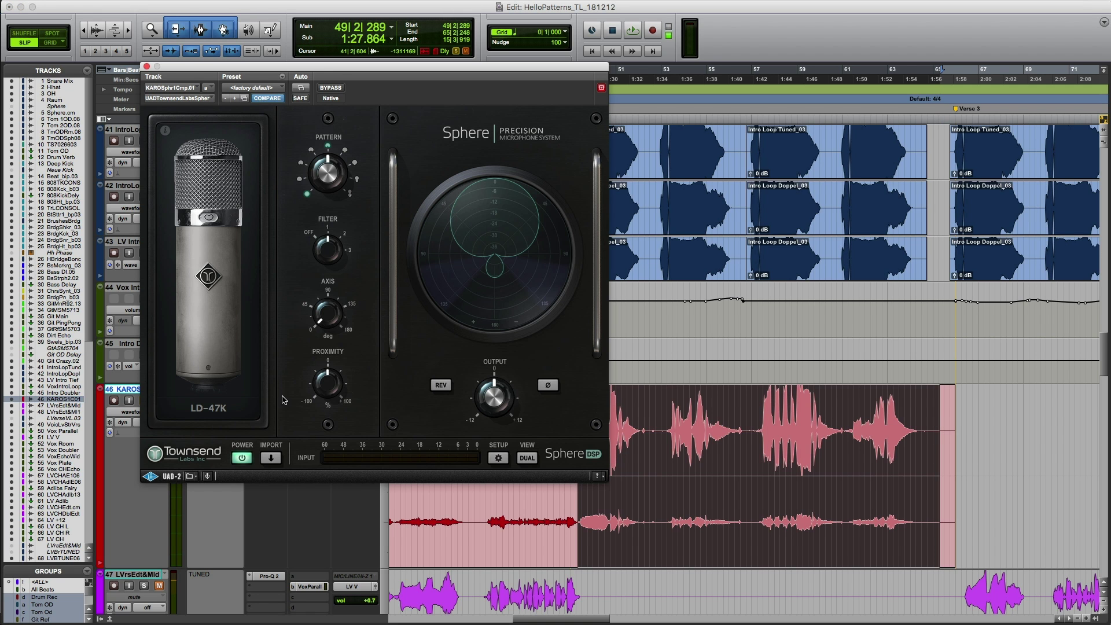
pyautogui.press('space')
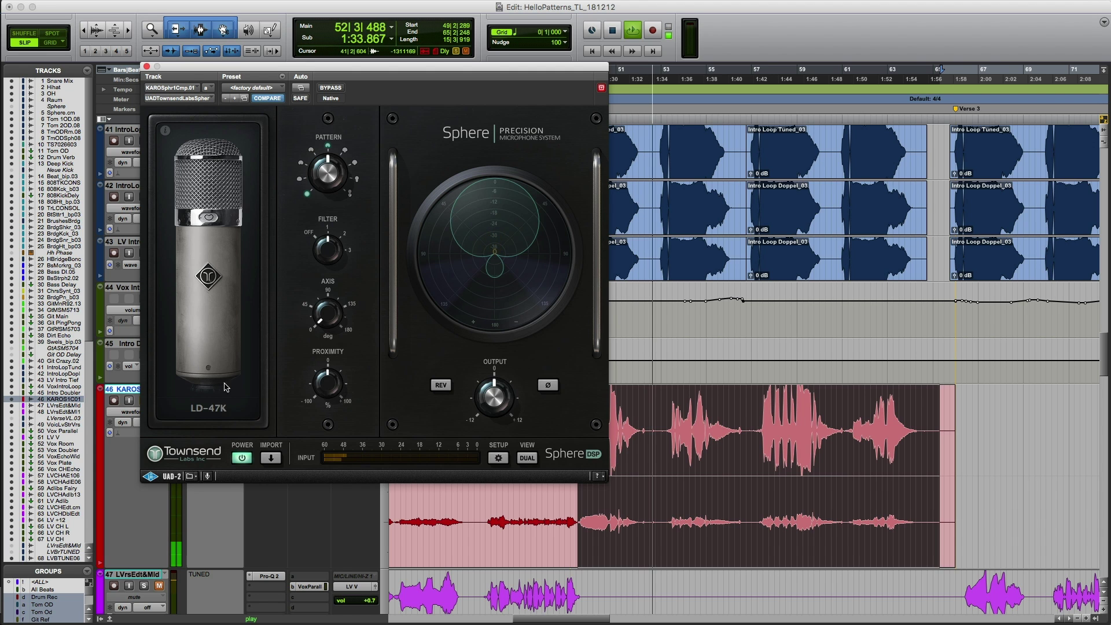
pyautogui.click(223, 409)
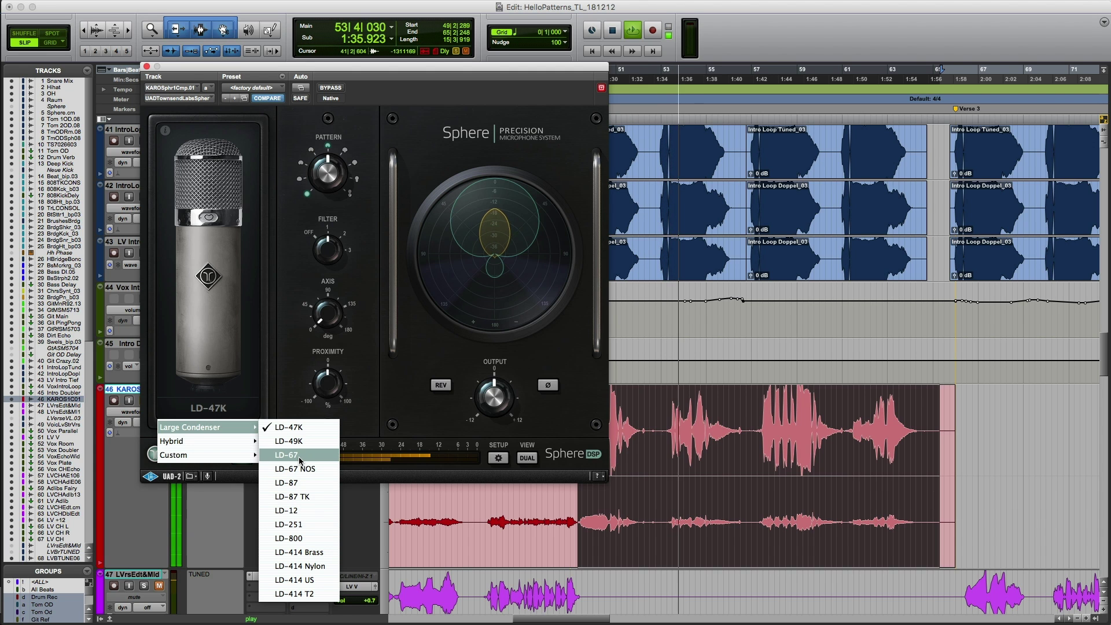
pyautogui.click(299, 457)
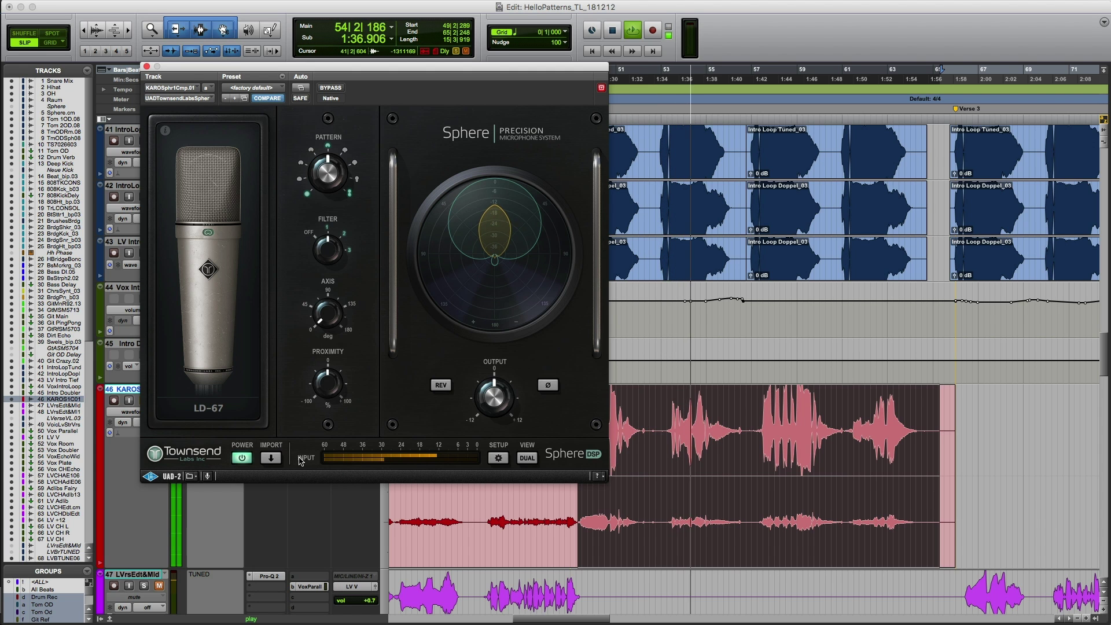
# Compare LD-800, then return to LD-12 and stop playback at 49|2|289.
pyautogui.click(220, 412)
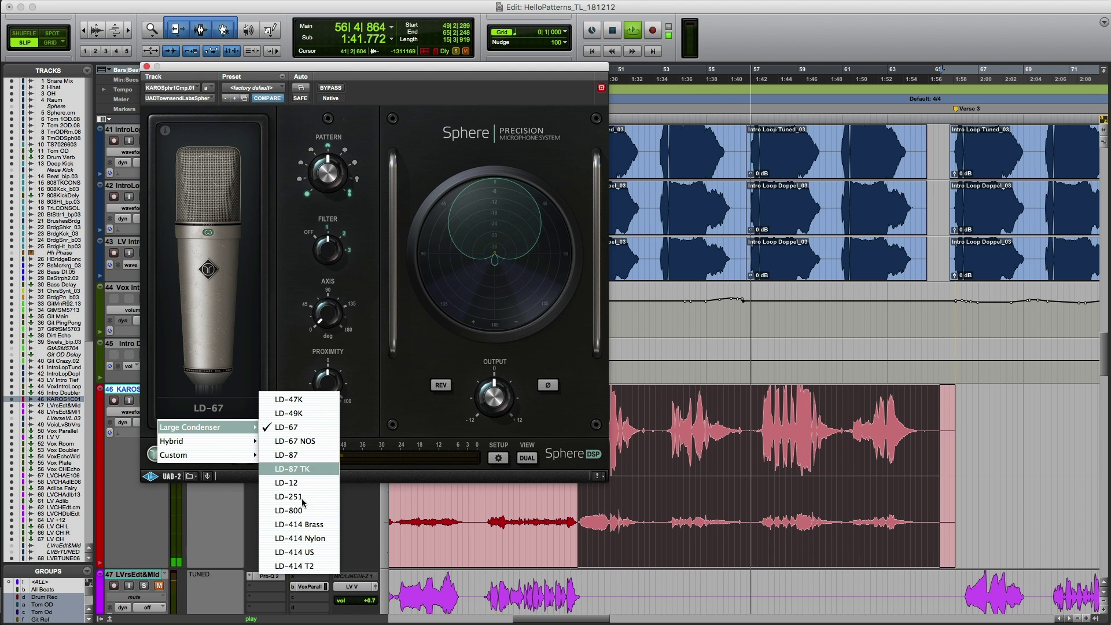
pyautogui.click(311, 515)
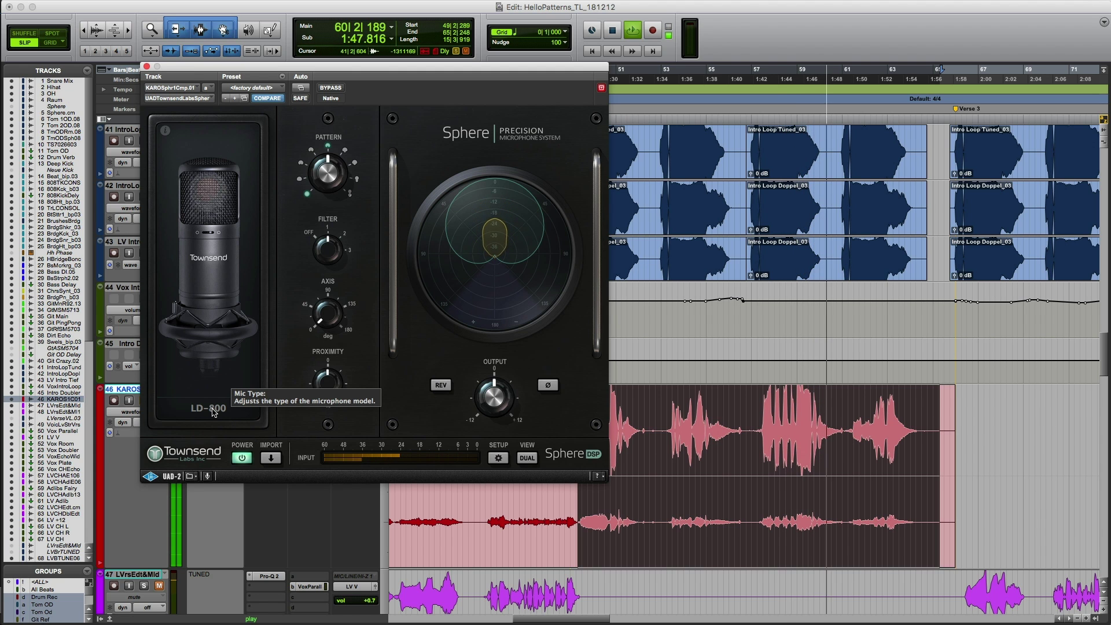
pyautogui.click(230, 412)
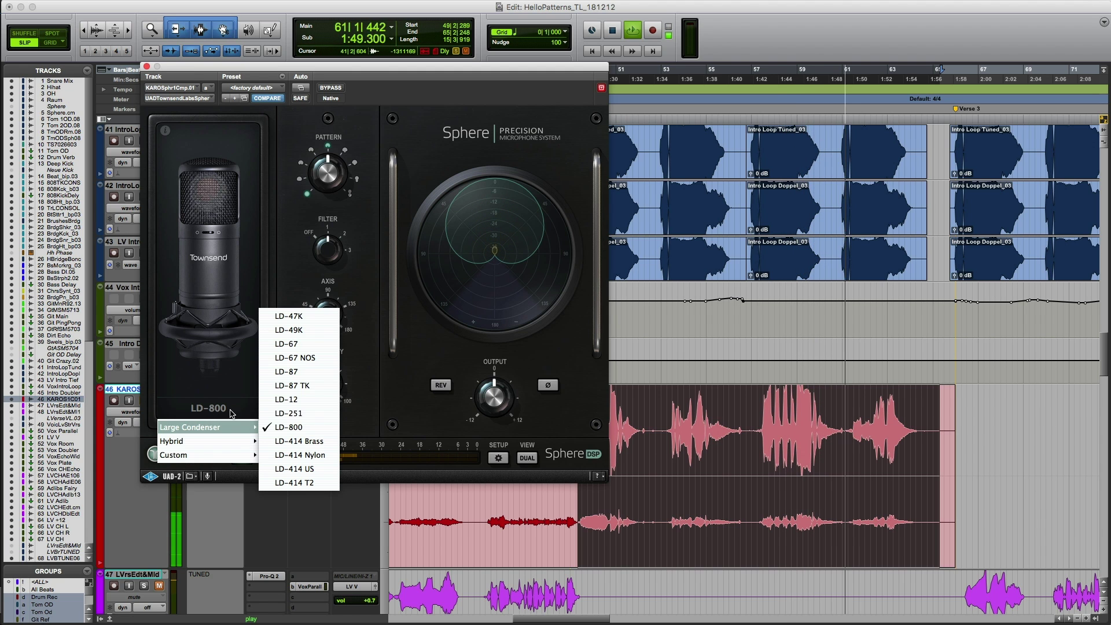
pyautogui.click(285, 400)
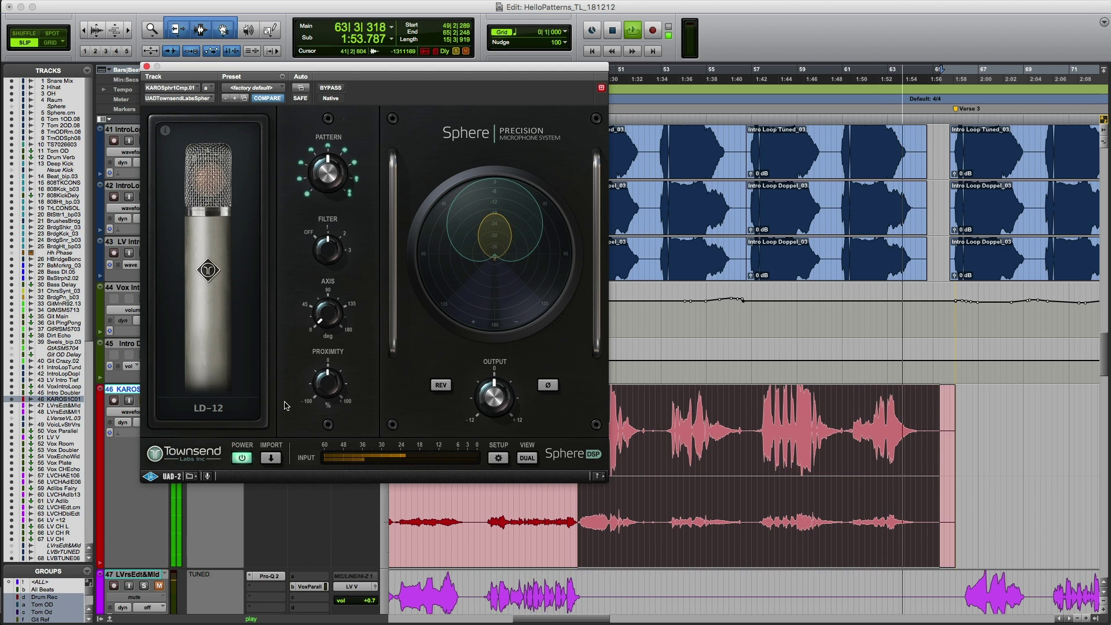
pyautogui.press('space')
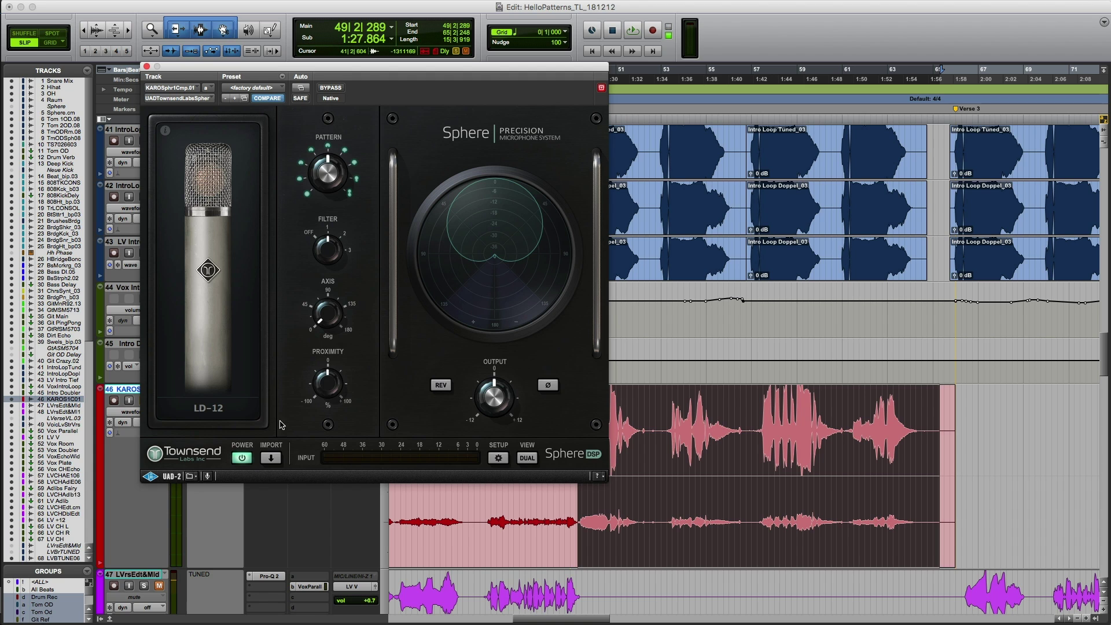
pyautogui.click(250, 414)
pyautogui.click(302, 344)
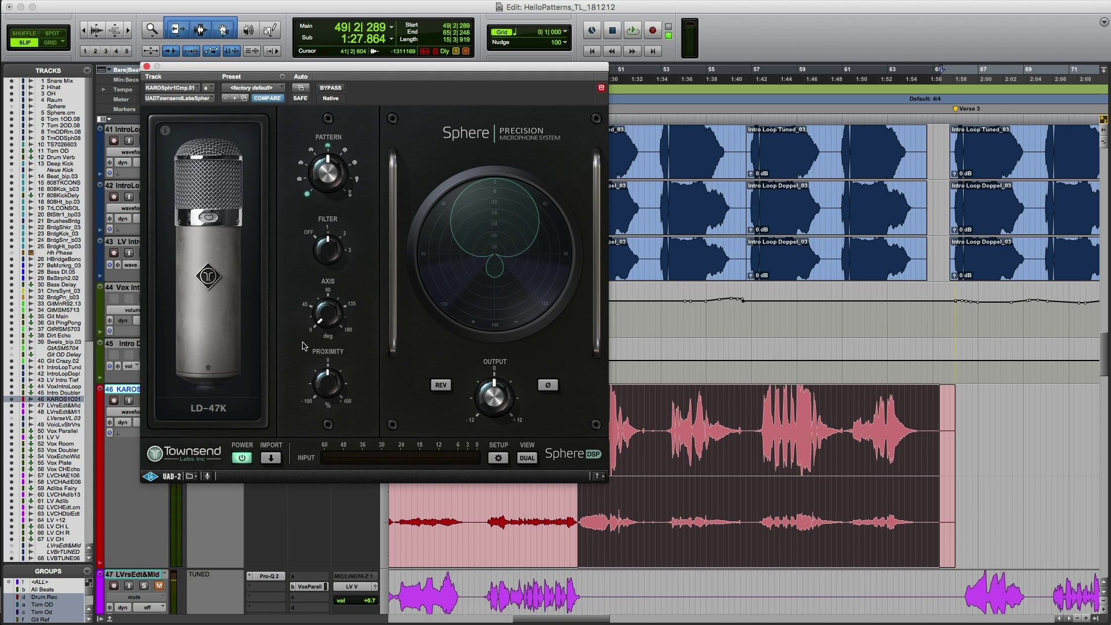
pyautogui.press('space')
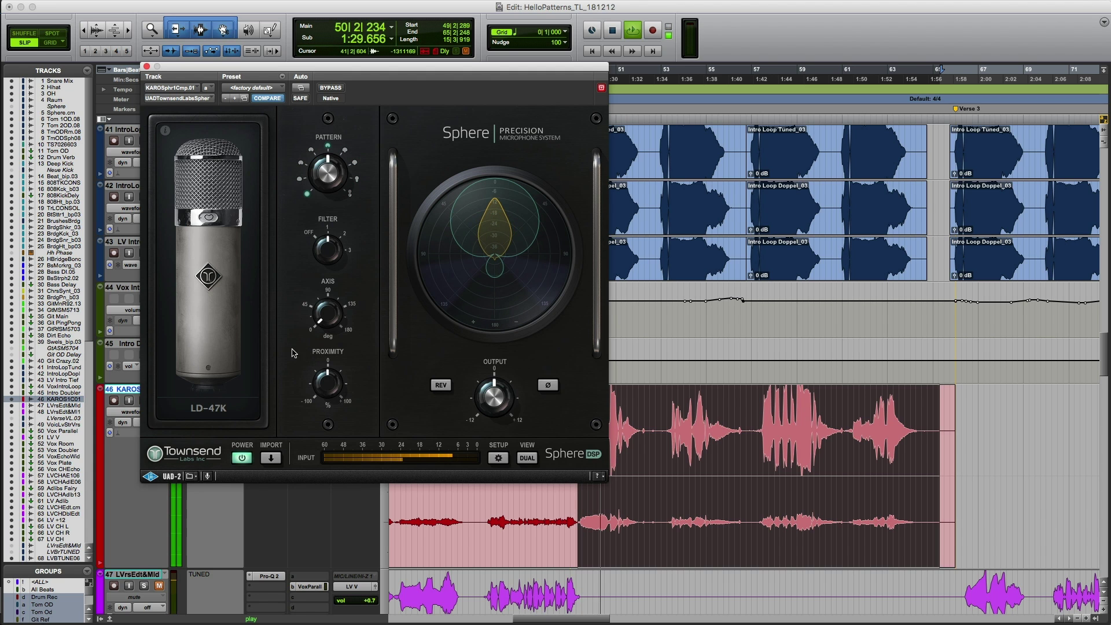
pyautogui.click(238, 417)
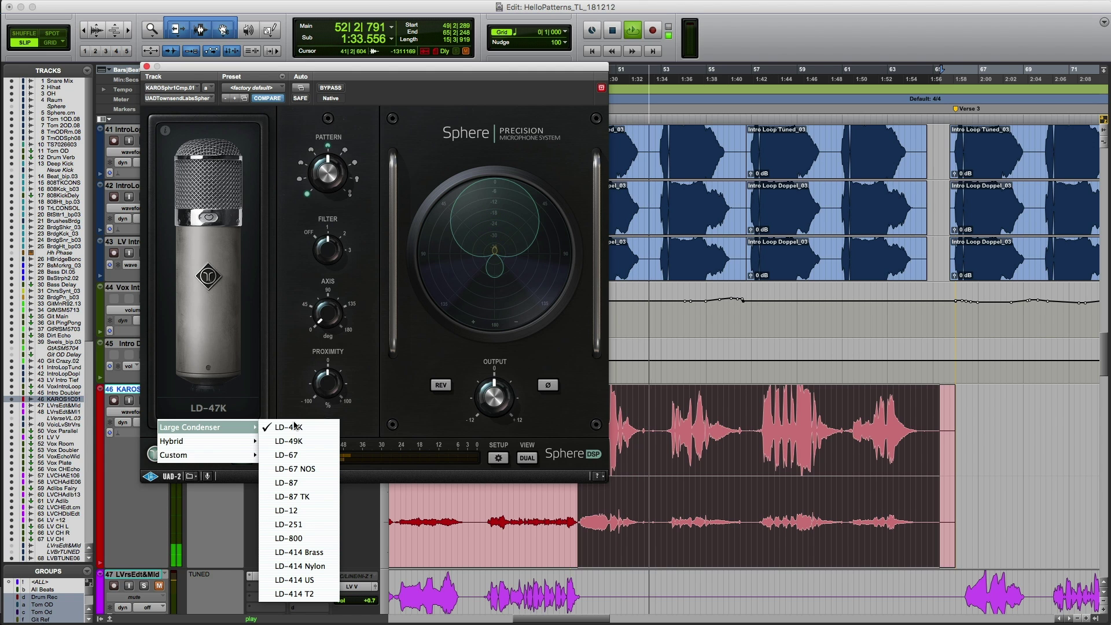
pyautogui.click(298, 455)
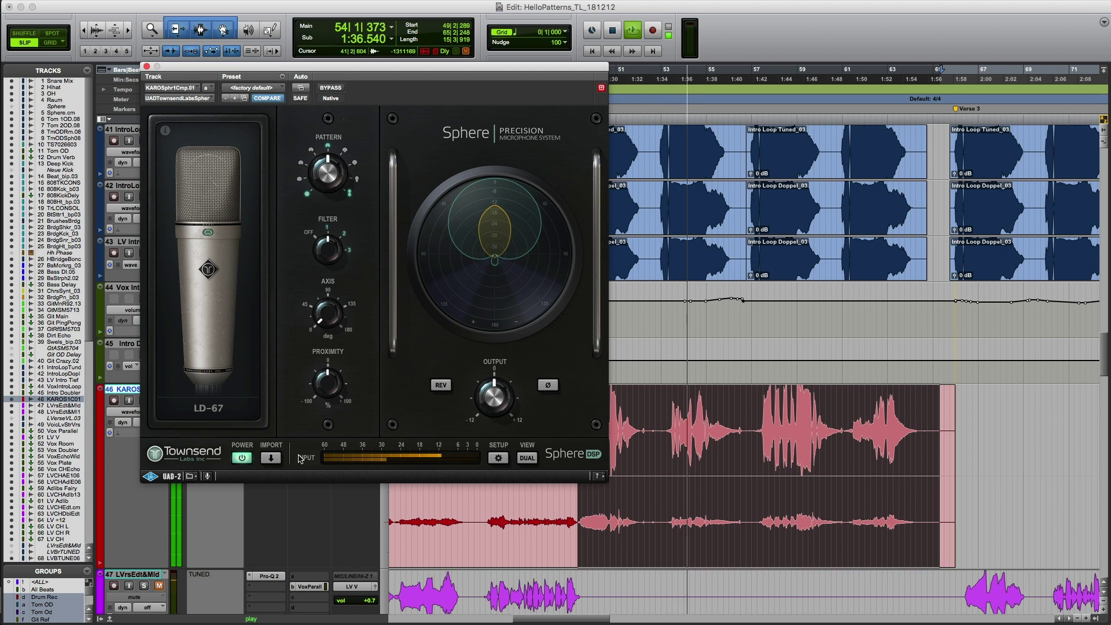
pyautogui.click(236, 410)
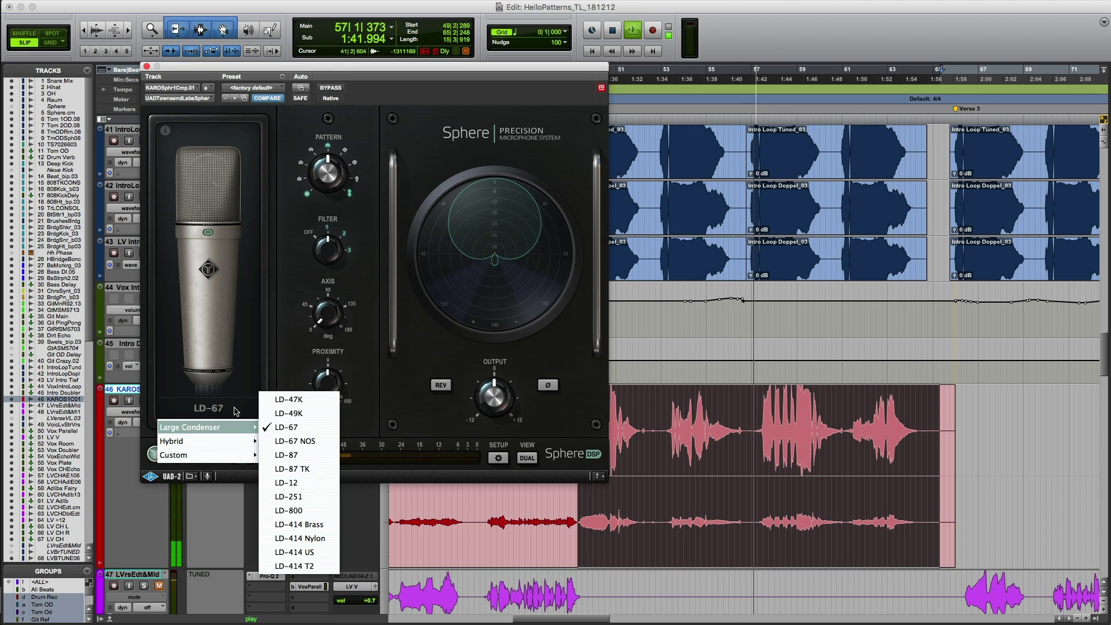
pyautogui.click(318, 514)
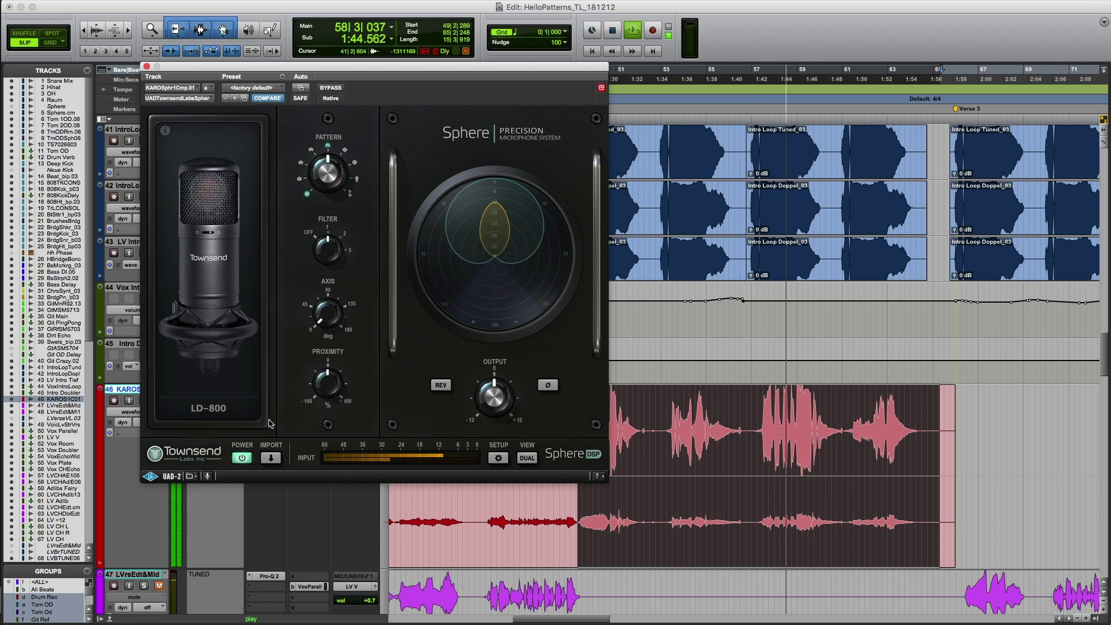
pyautogui.click(242, 412)
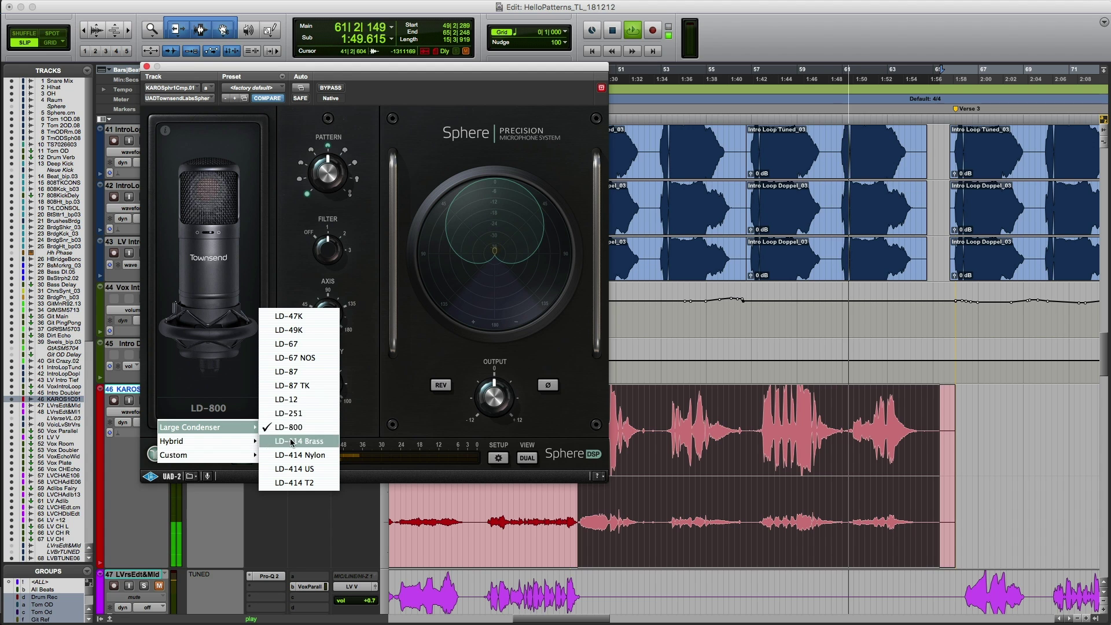
pyautogui.click(292, 401)
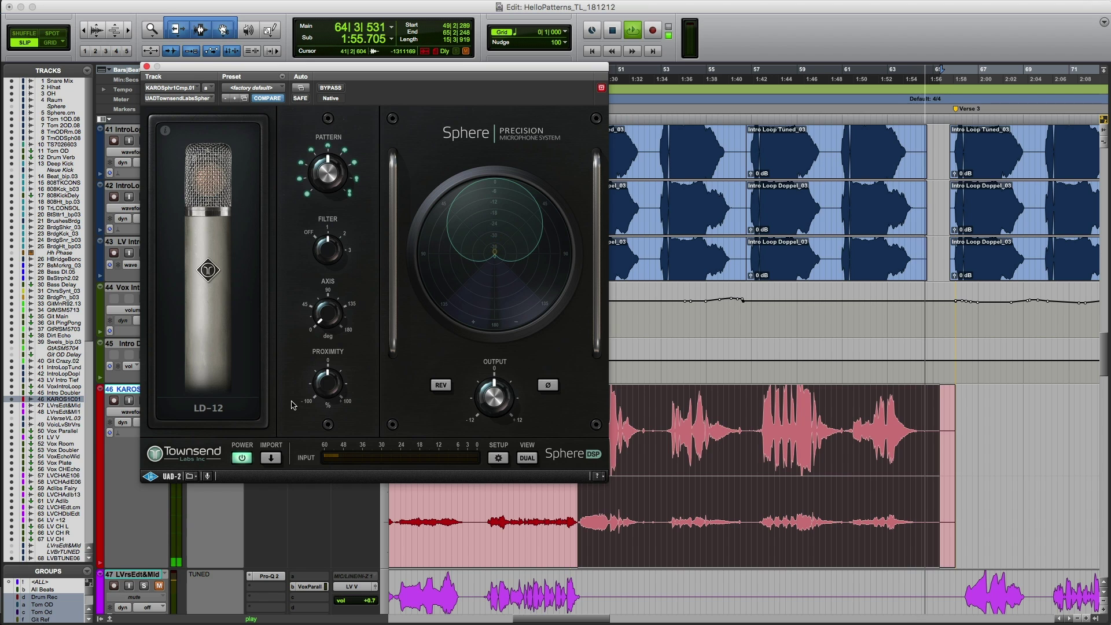
pyautogui.press('space')
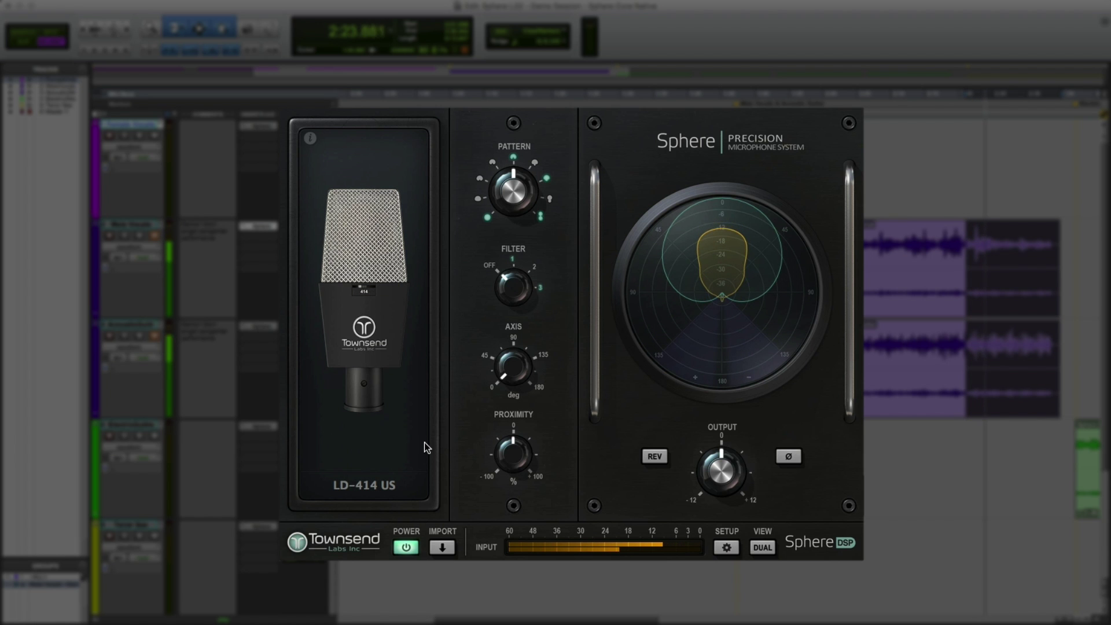
# Load the LD-47K large condenser model in Sphere.
pyautogui.click(426, 480)
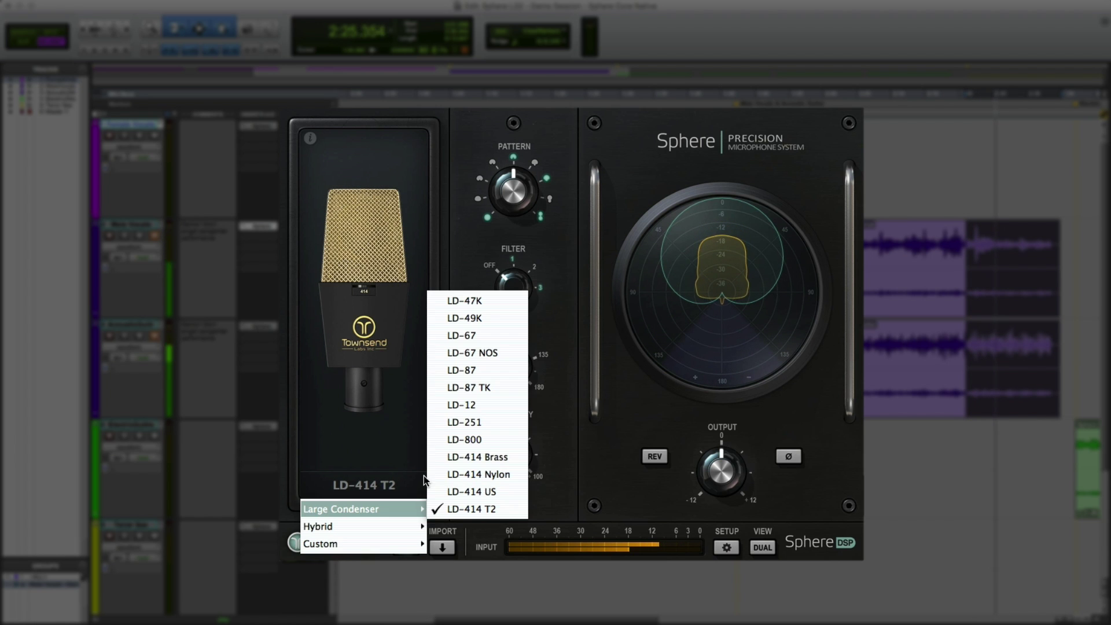
pyautogui.click(464, 302)
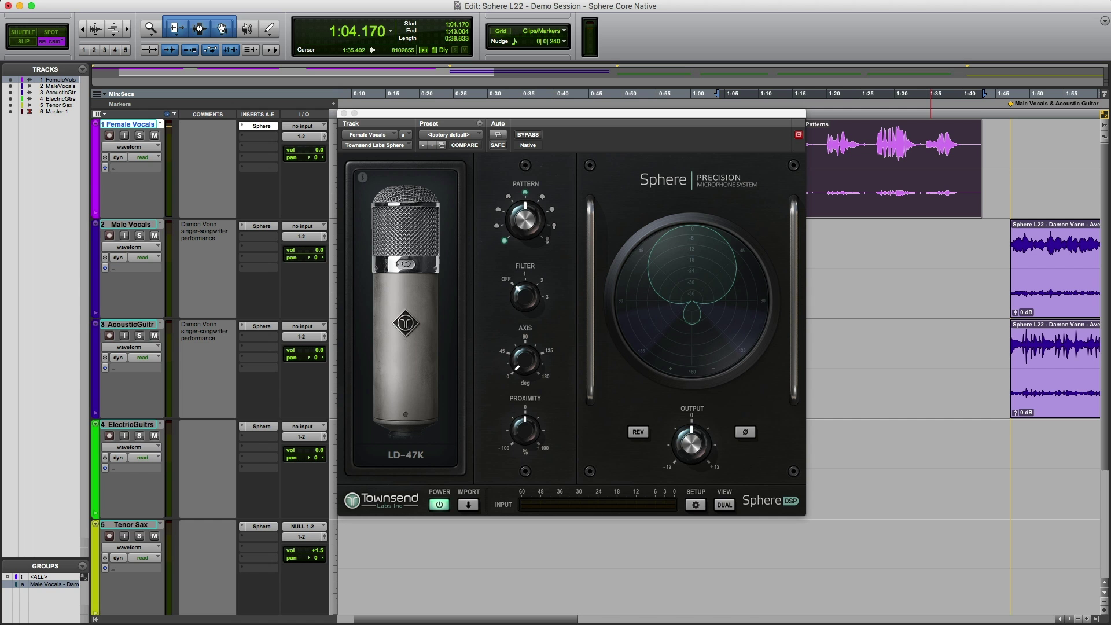
# Play the female vocal through Sphere's LD-47K model.
pyautogui.press('space')
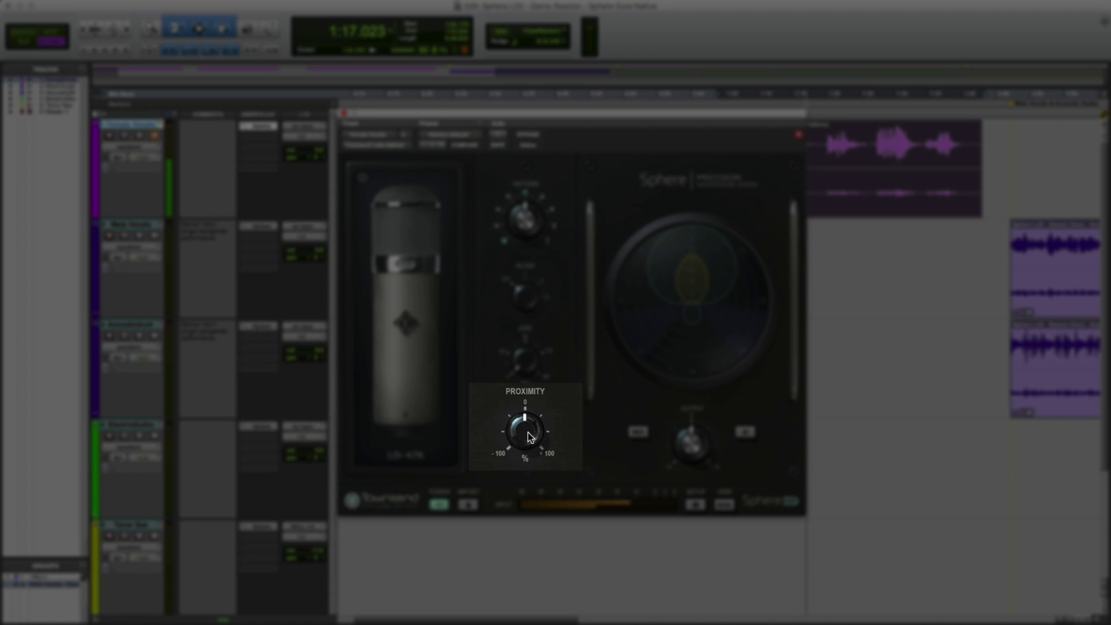
# Sweep Sphere's Proximity from about +60% down to about -90% during playback.
pyautogui.scroll(5, 529, 437)
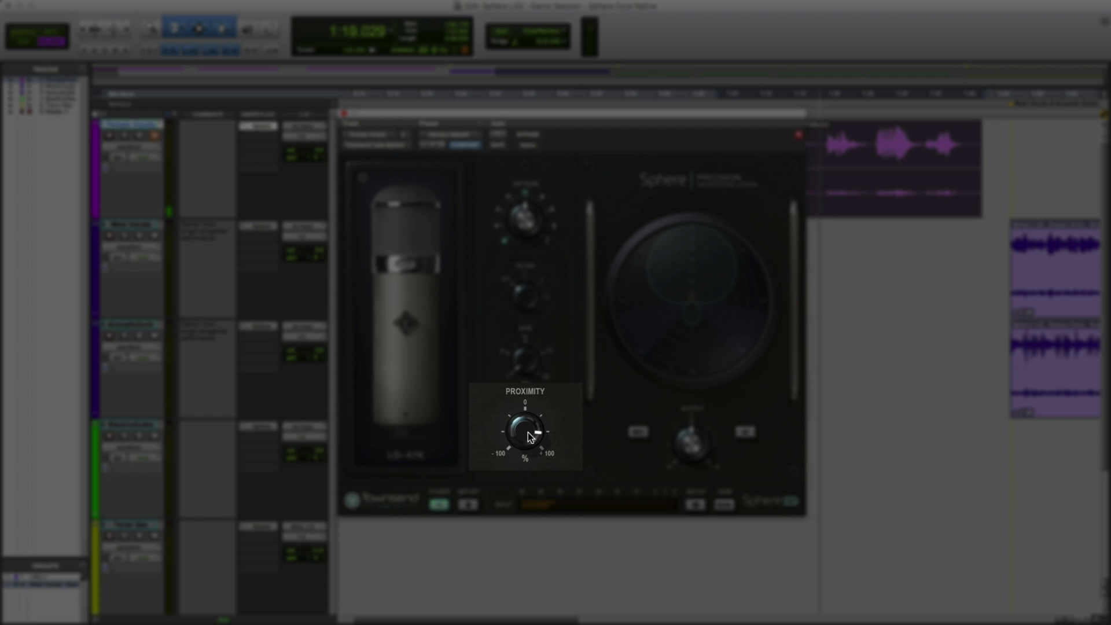
pyautogui.scroll(-8, 529, 437)
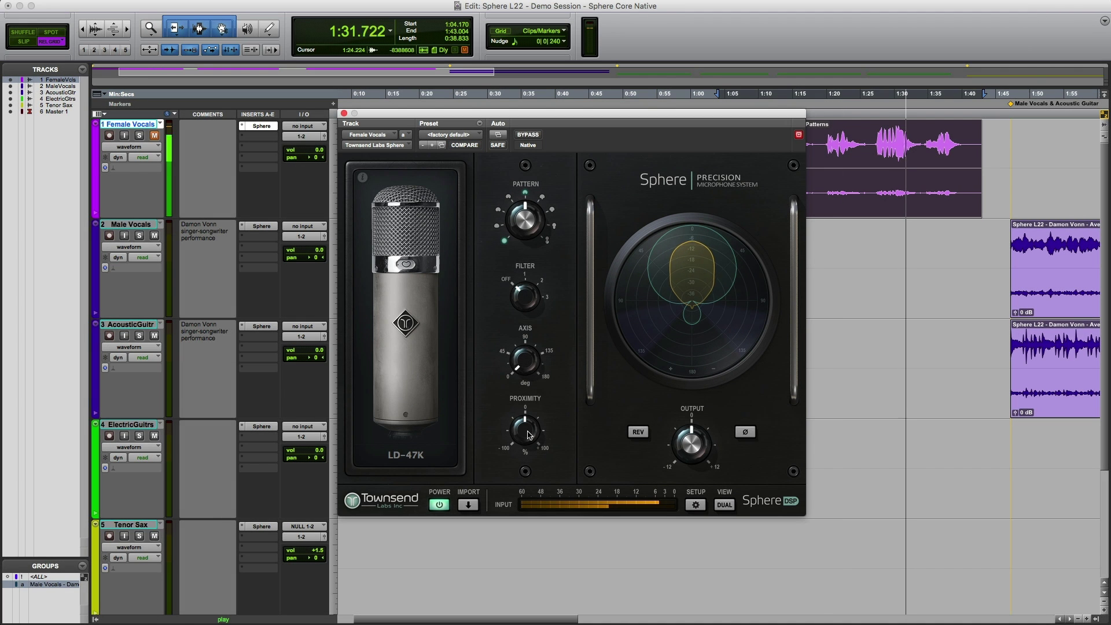
pyautogui.scroll(1, 528, 435)
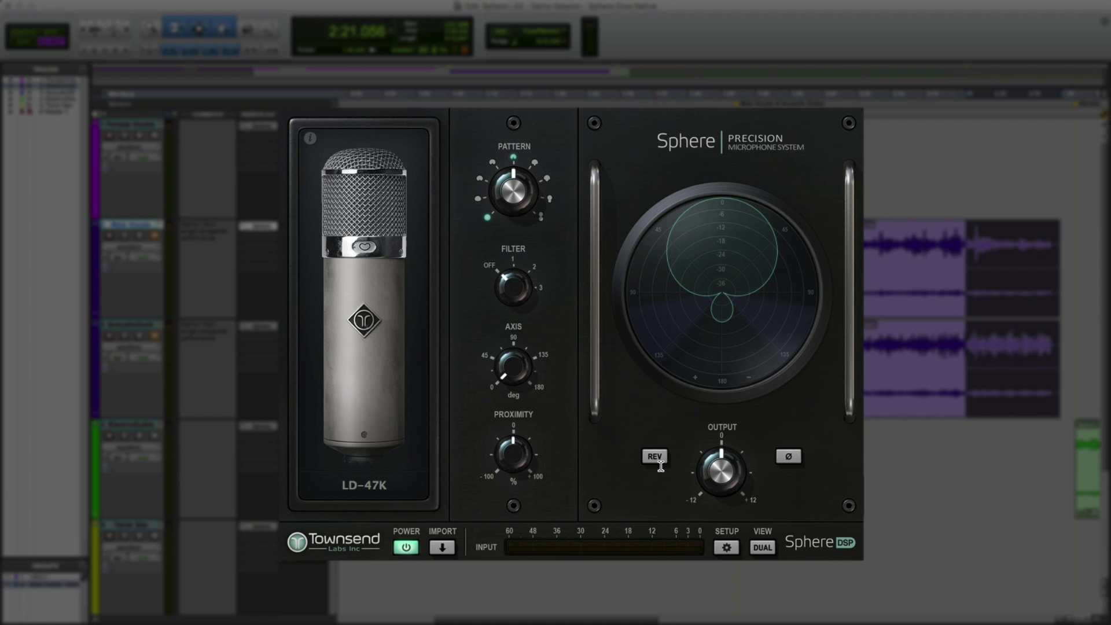
pyautogui.click(660, 458)
pyautogui.click(660, 458)
pyautogui.click(798, 458)
pyautogui.click(793, 457)
pyautogui.click(654, 456)
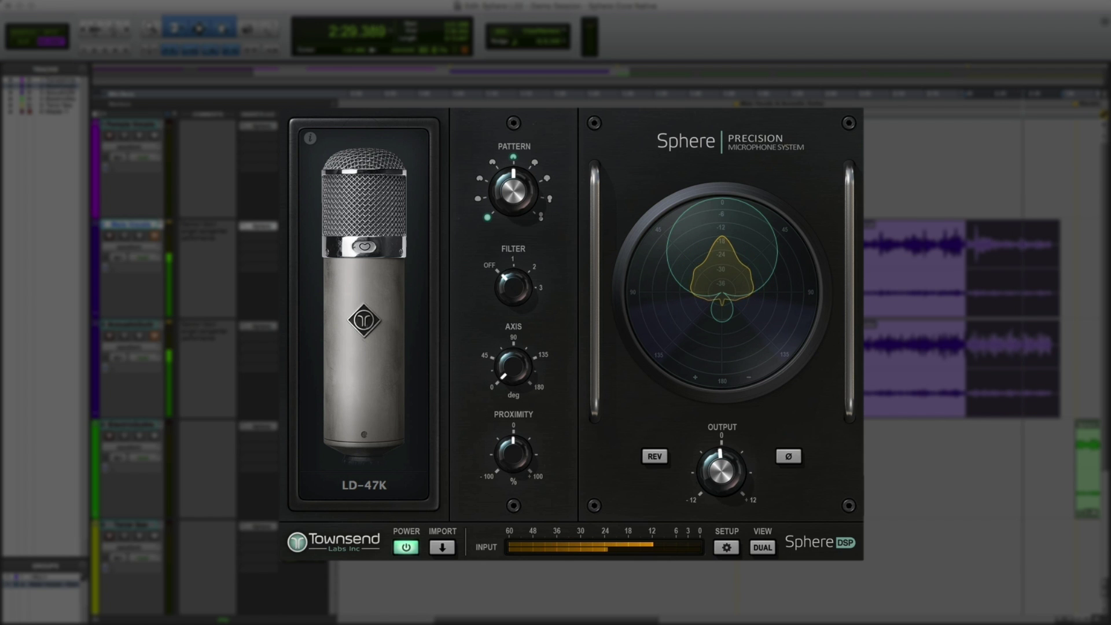
# Invert the Female Vocals' polarity with Sphere's Ø button.
pyautogui.click(790, 458)
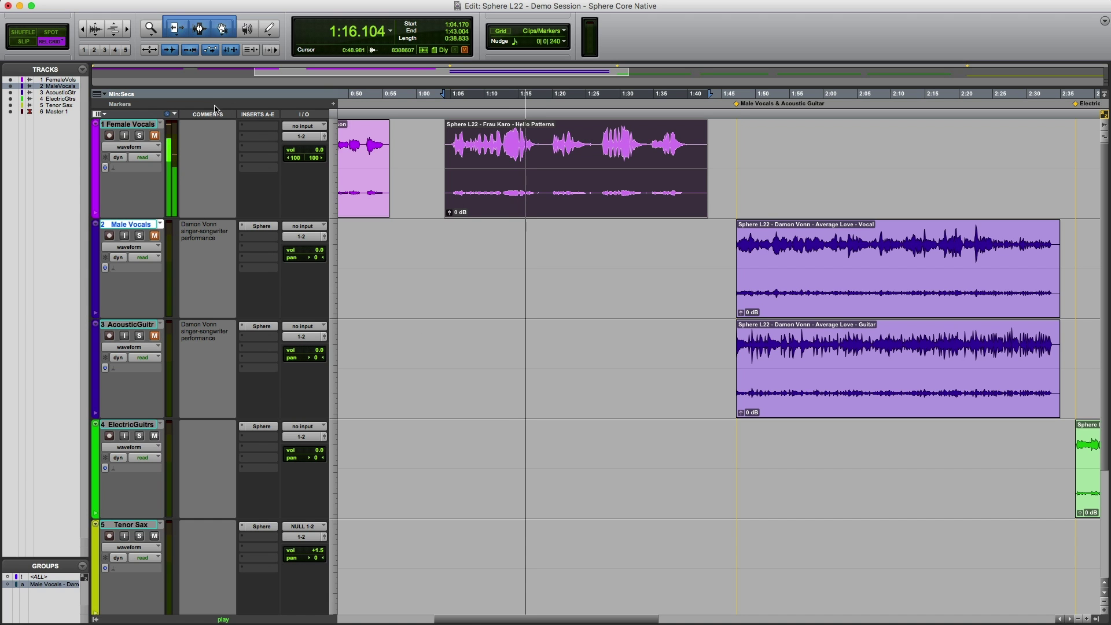
# Insert a Townsend Labs Sphere (stereo/mono) plug-in in slot A of Female Vocals.
pyautogui.click(248, 129)
pyautogui.moveTo(272, 146)
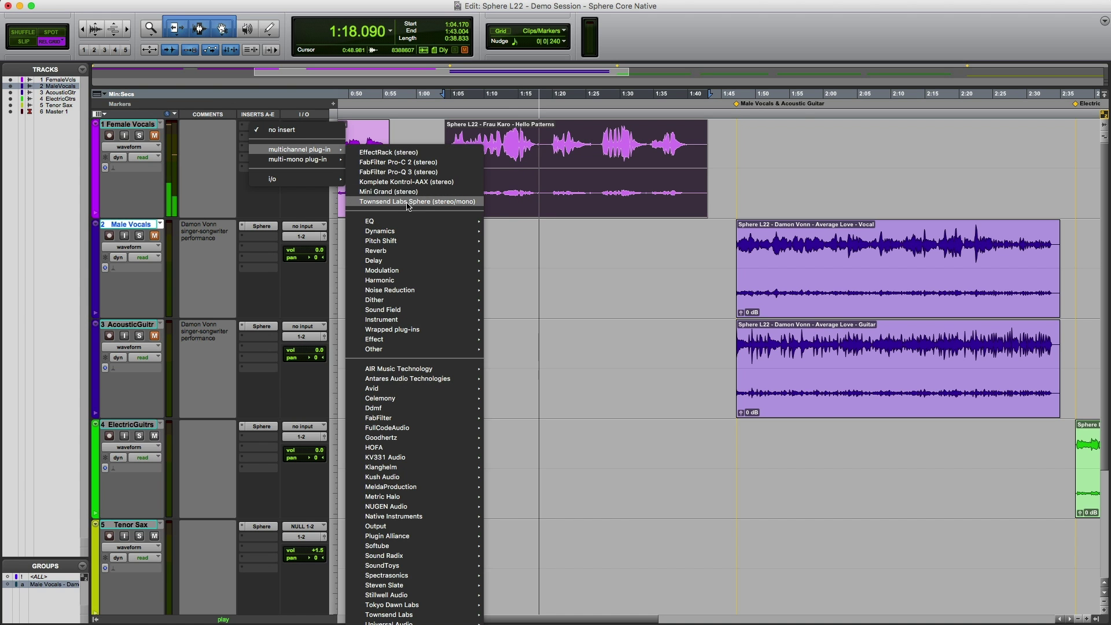
pyautogui.click(406, 204)
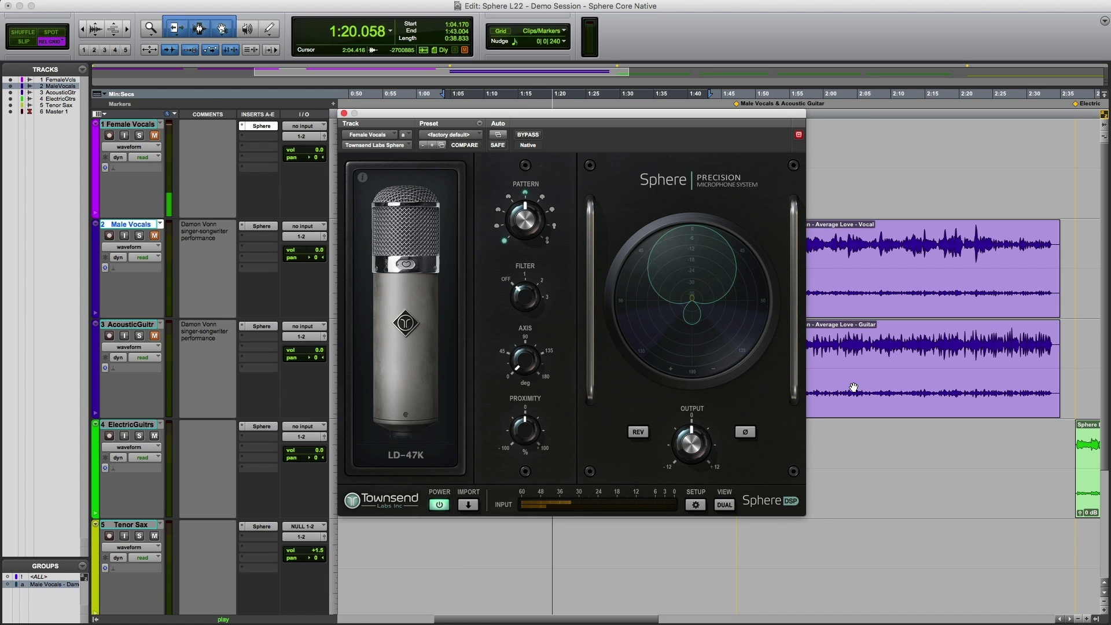